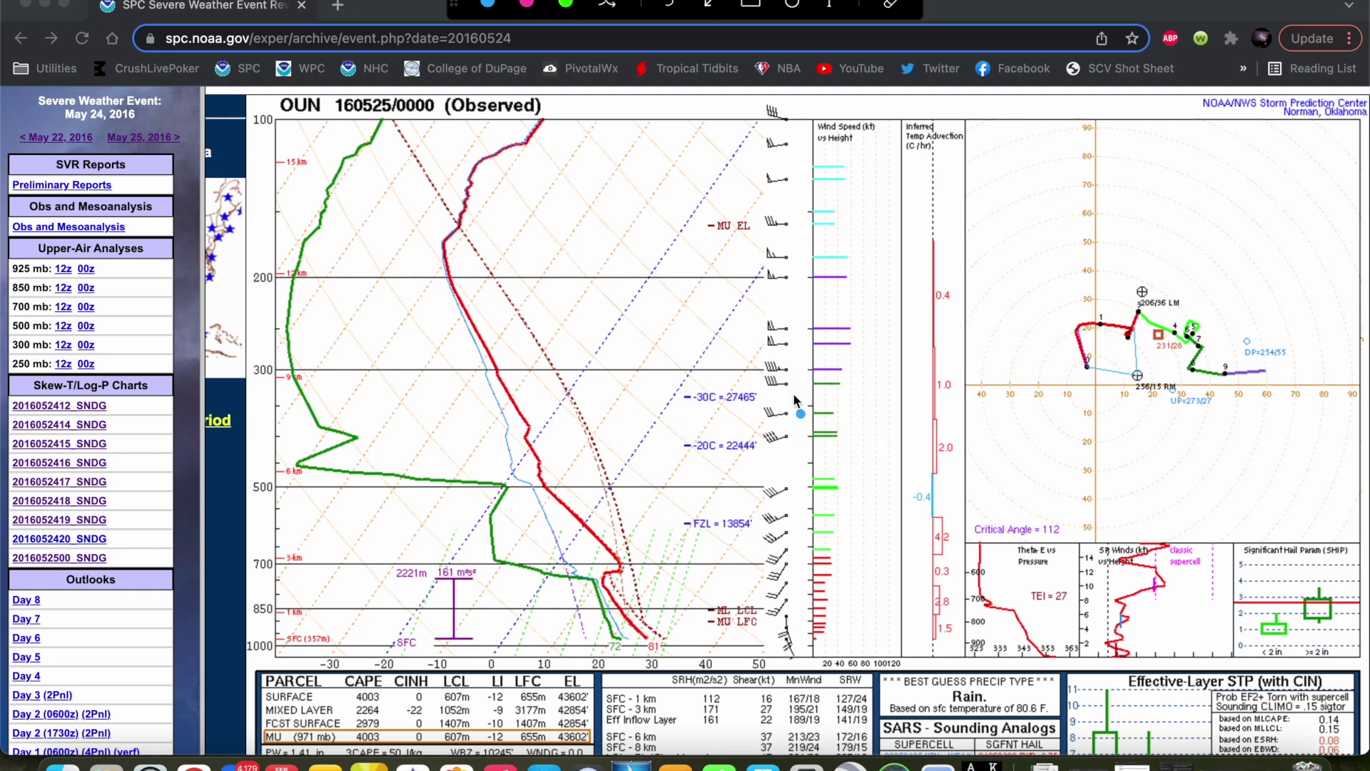
- Draw an arrow at the -30C level, circle the hodograph, and write 'Hodograph' above the chart
mouse_move(826, 404)
mouse_down()
mouse_move(677, 404)
mouse_move(709, 375)
mouse_move(660, 405)
mouse_move(733, 438)
mouse_up()
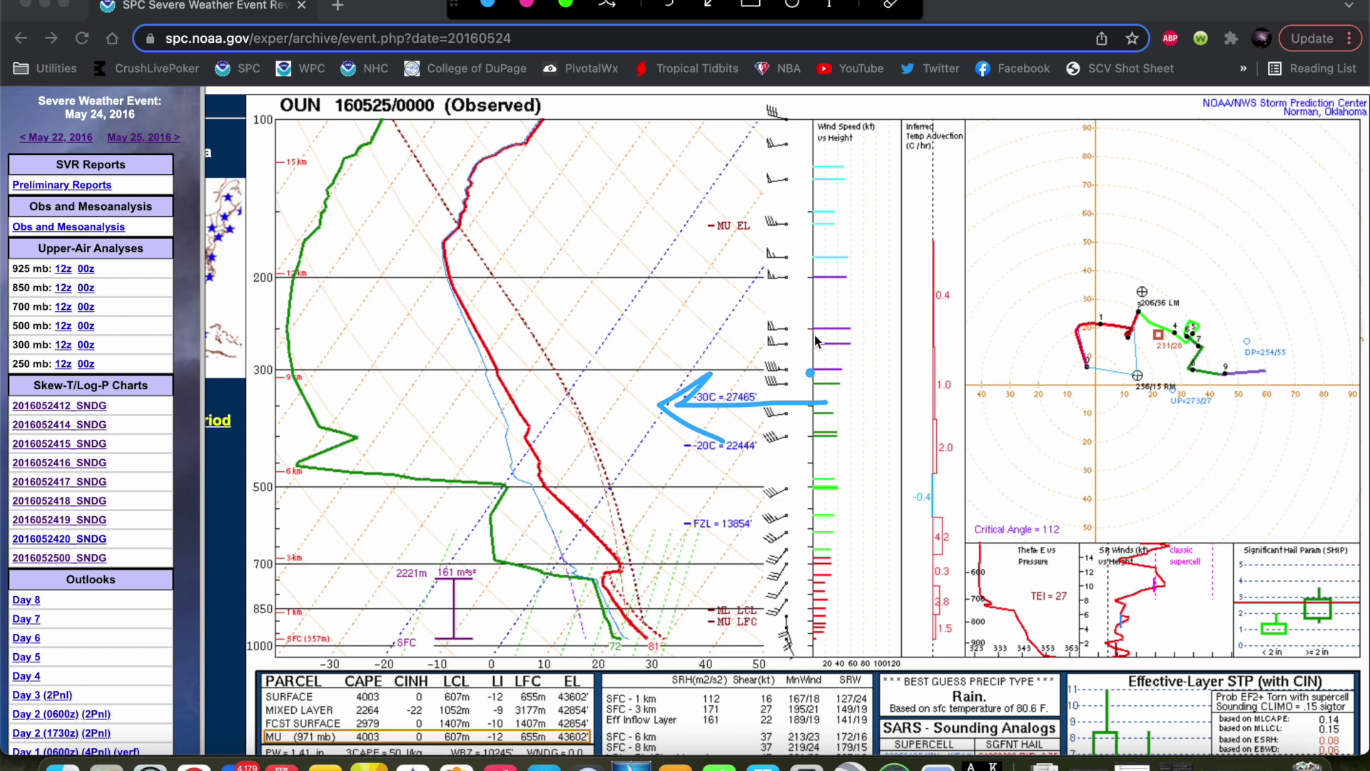
mouse_move(1291, 230)
mouse_down()
mouse_move(1198, 181)
mouse_move(1099, 195)
mouse_move(1022, 248)
mouse_move(989, 343)
mouse_move(1019, 457)
mouse_move(1104, 503)
mouse_move(1196, 503)
mouse_move(1282, 453)
mouse_move(1337, 334)
mouse_move(1310, 226)
mouse_up()
drag(601, 137, 590, 215)
mouse_move(591, 193)
mouse_down()
mouse_move(628, 181)
mouse_move(767, 212)
mouse_move(792, 200)
mouse_move(846, 209)
mouse_move(893, 209)
mouse_up()
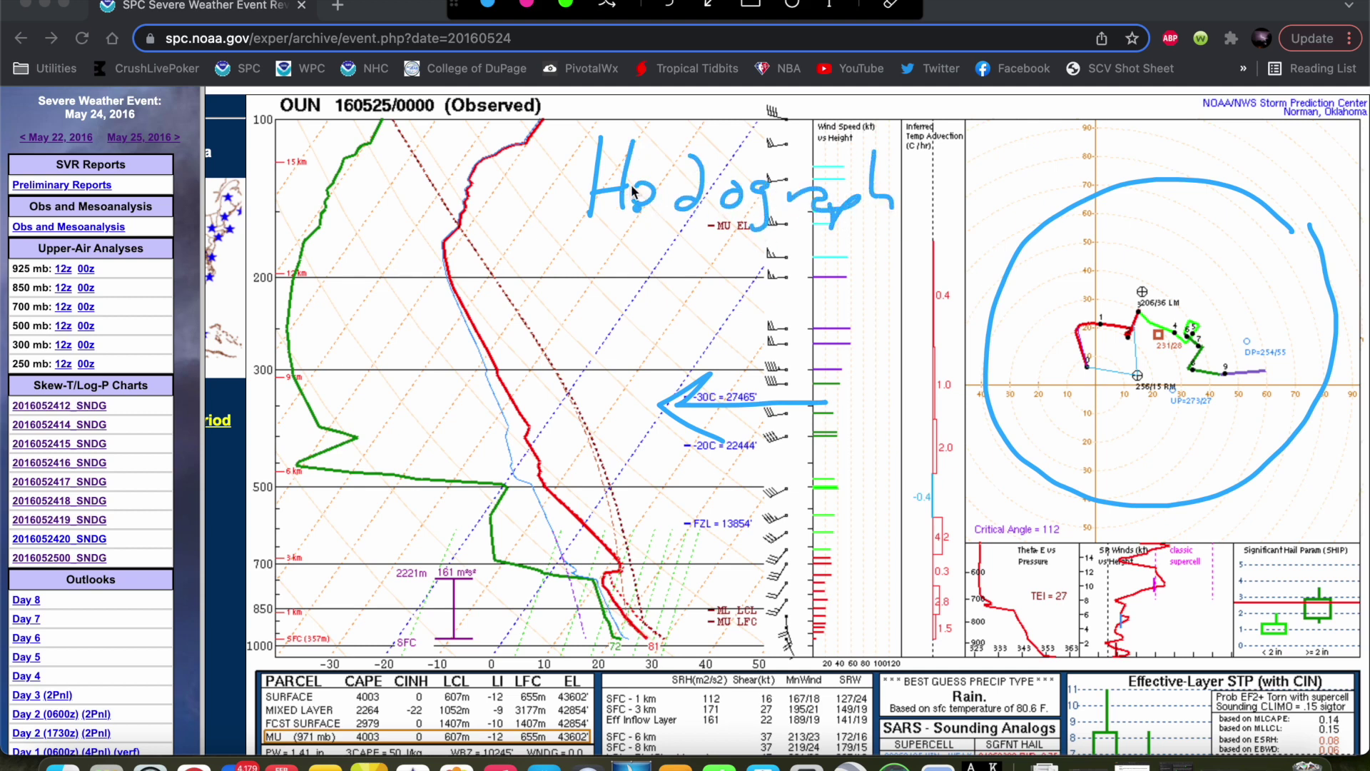
click(843, 279)
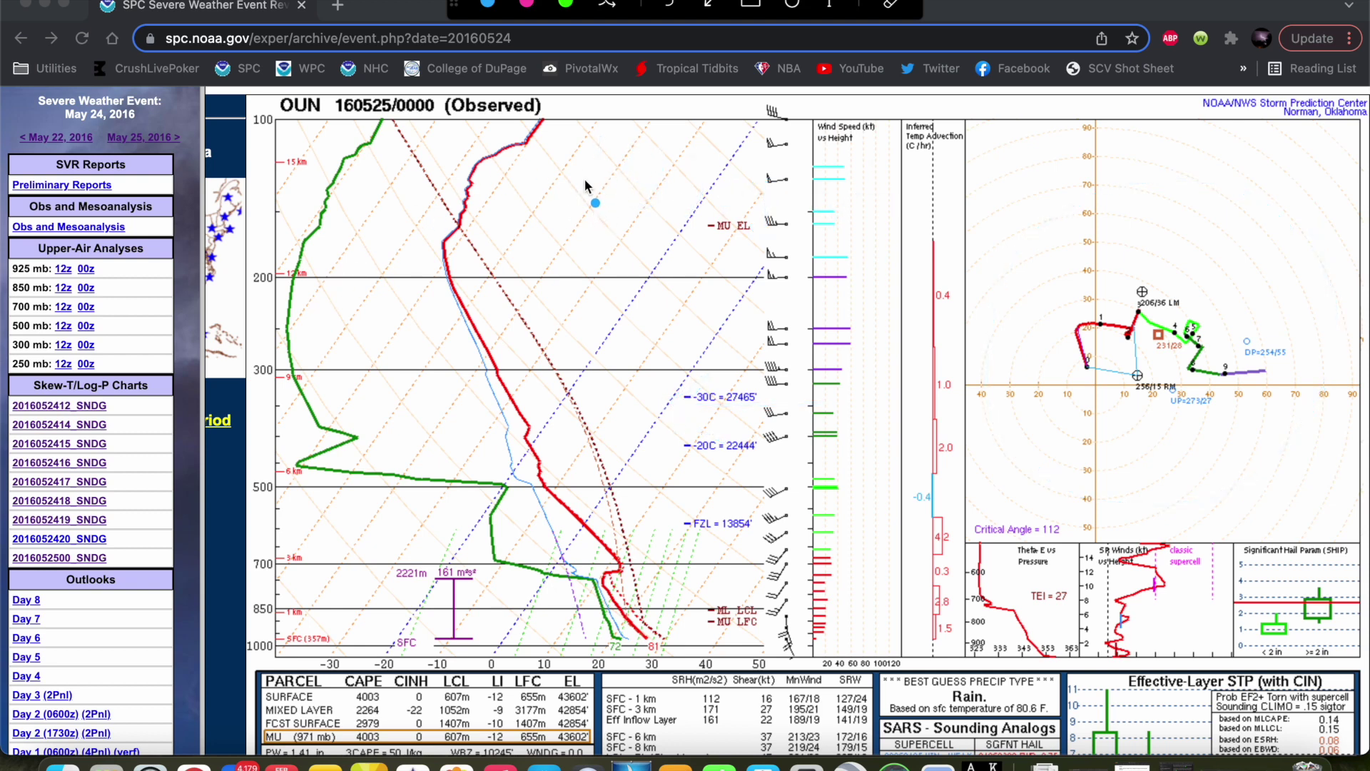
- Handwrite 'wind shear', underline it, and write 'changing of wind speed/direction' below
mouse_move(657, 178)
mouse_down()
mouse_move(708, 185)
mouse_move(835, 152)
mouse_up()
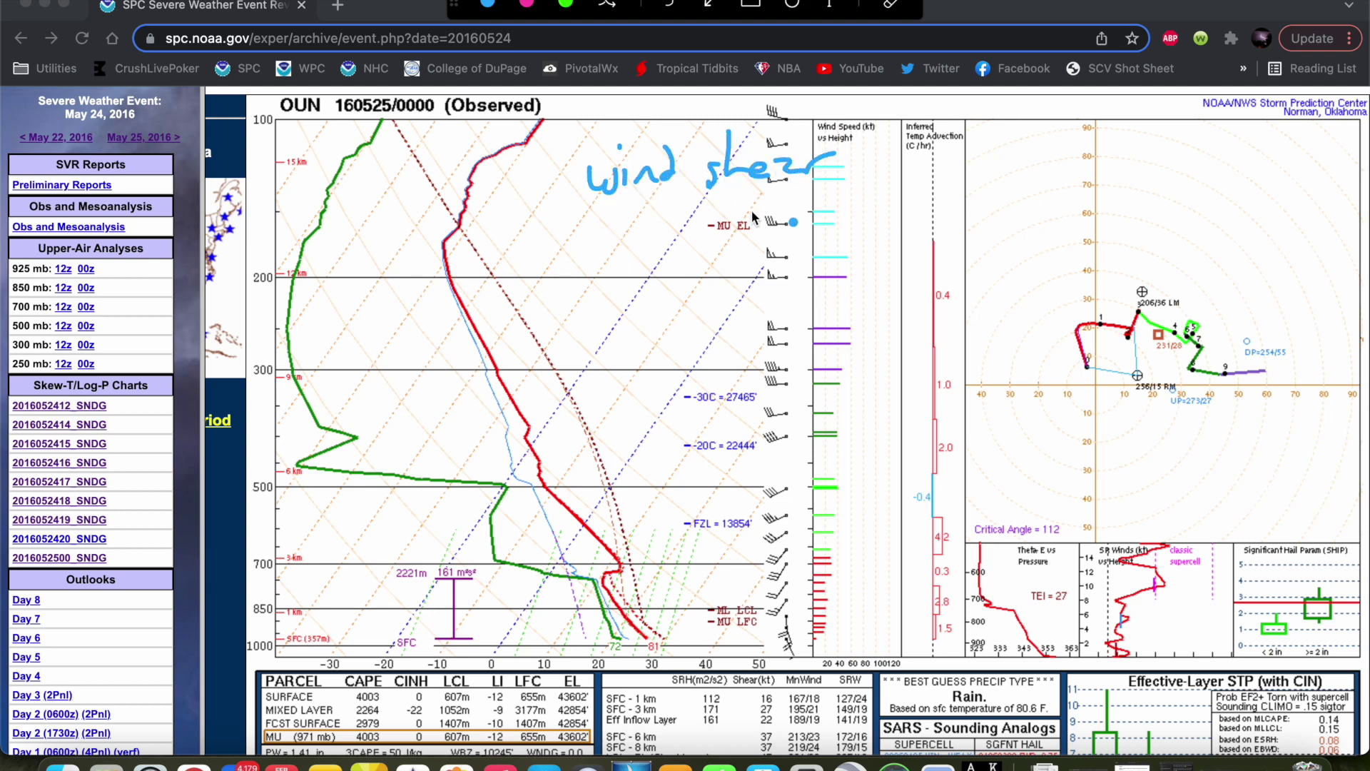
drag(591, 208, 830, 200)
click(603, 237)
mouse_move(598, 256)
mouse_down()
mouse_move(698, 267)
mouse_move(692, 291)
mouse_move(719, 237)
mouse_move(766, 291)
mouse_move(828, 257)
mouse_up()
mouse_move(583, 323)
mouse_down()
mouse_move(638, 318)
mouse_move(757, 331)
mouse_move(838, 303)
mouse_move(851, 332)
mouse_up()
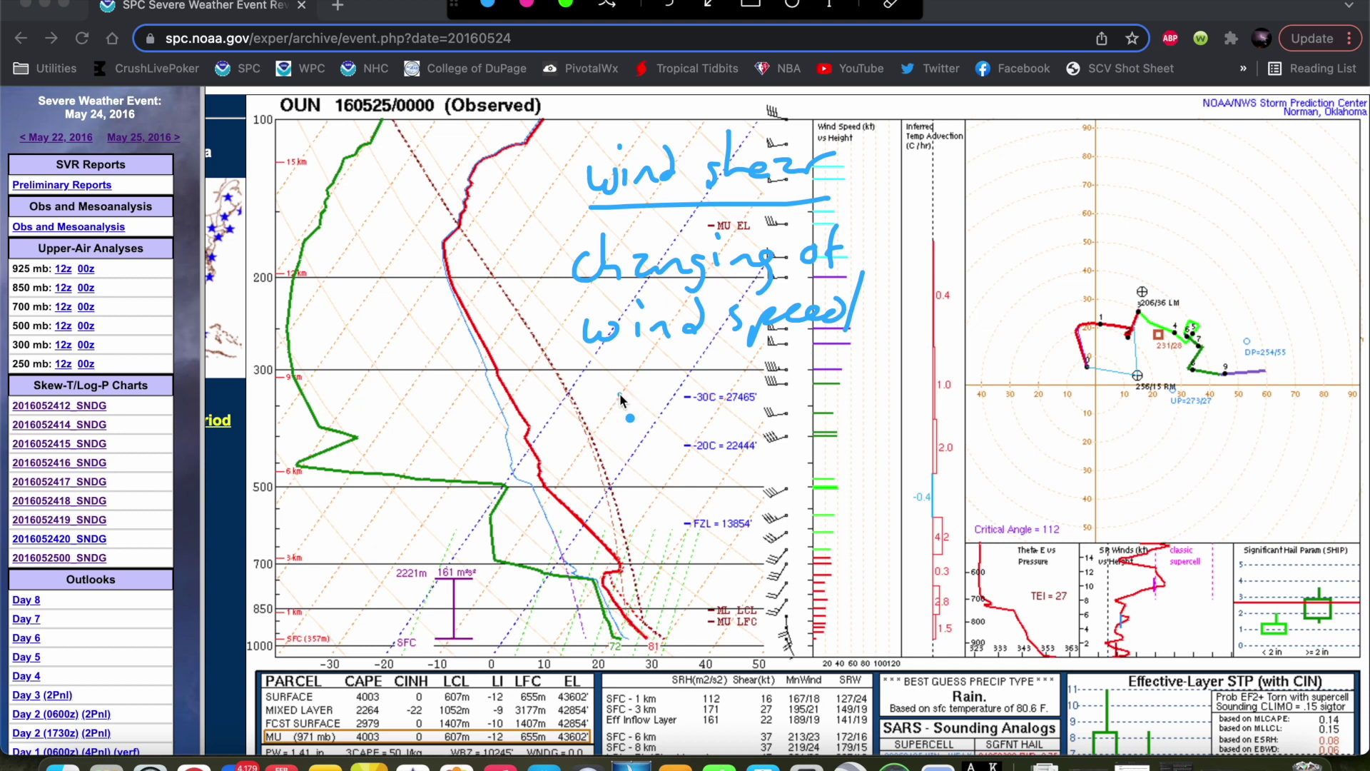
drag(619, 397, 806, 387)
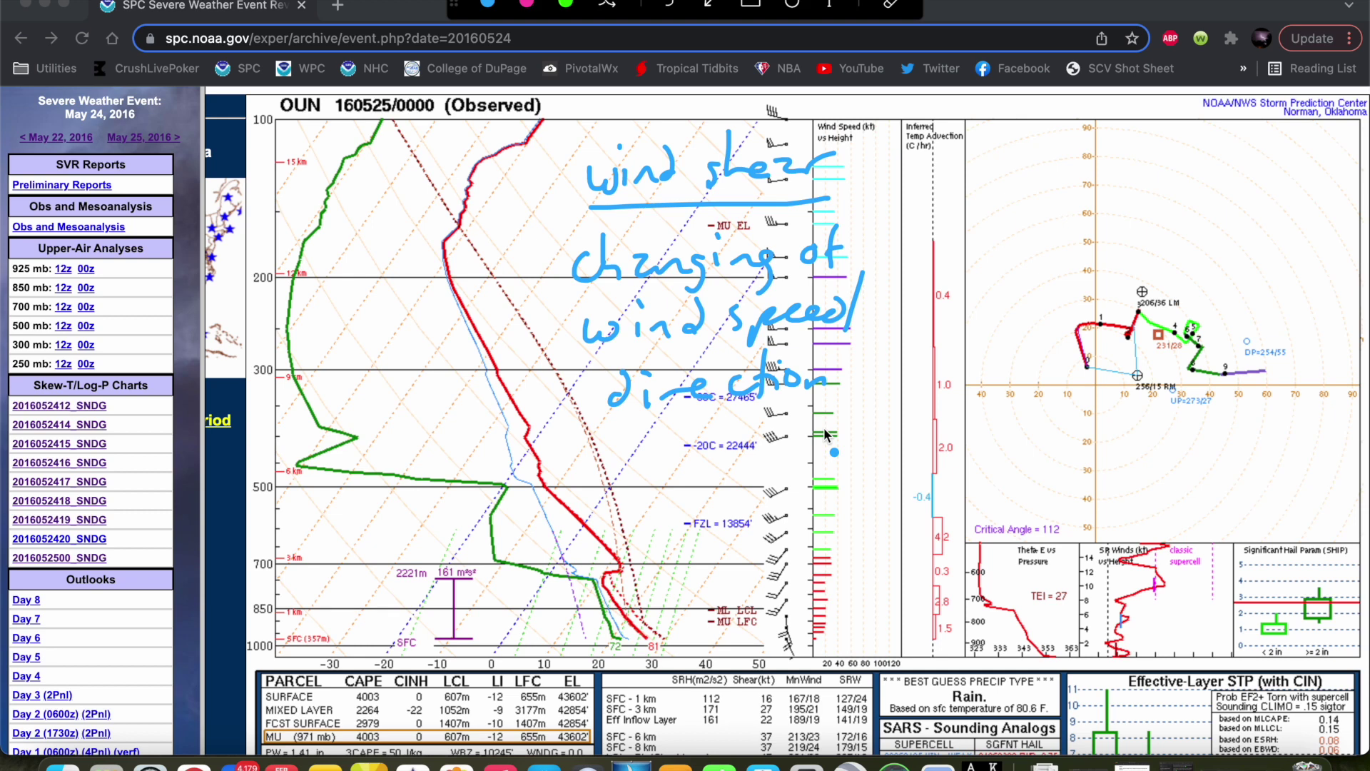
- Finish the note with 'w/ ht' and undo the stray dot after it
mouse_move(652, 433)
mouse_down()
mouse_move(661, 451)
mouse_move(676, 432)
mouse_up()
drag(691, 410, 678, 464)
drag(735, 417, 762, 469)
drag(779, 419, 786, 461)
mouse_move(760, 436)
mouse_down()
mouse_move(785, 434)
mouse_move(791, 457)
mouse_up()
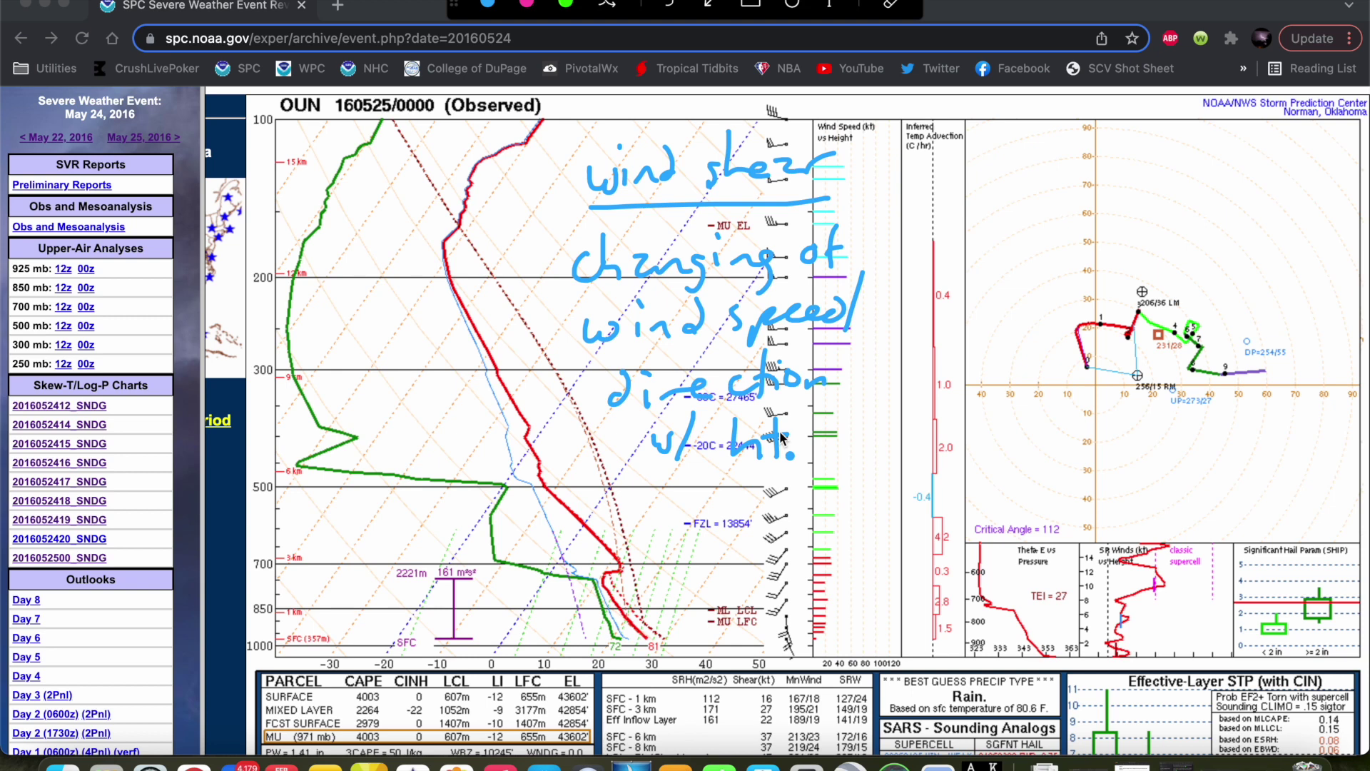
key(super+z)
- Write 'Vectors' above the hodograph with an arrow pointing at the hodograph vector
drag(1007, 211, 1063, 227)
drag(1073, 168, 1074, 226)
drag(1063, 209, 1103, 206)
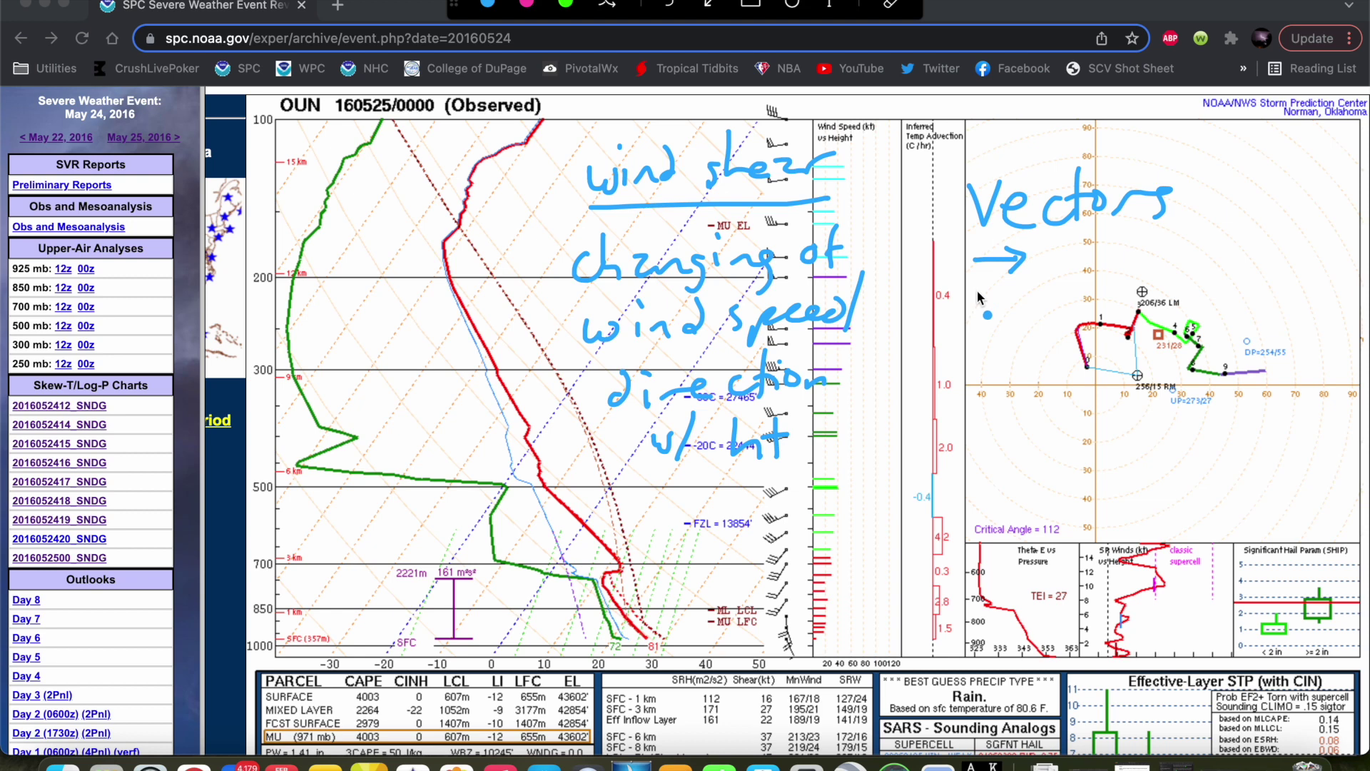
drag(976, 288, 1135, 291)
drag(1135, 291, 1108, 300)
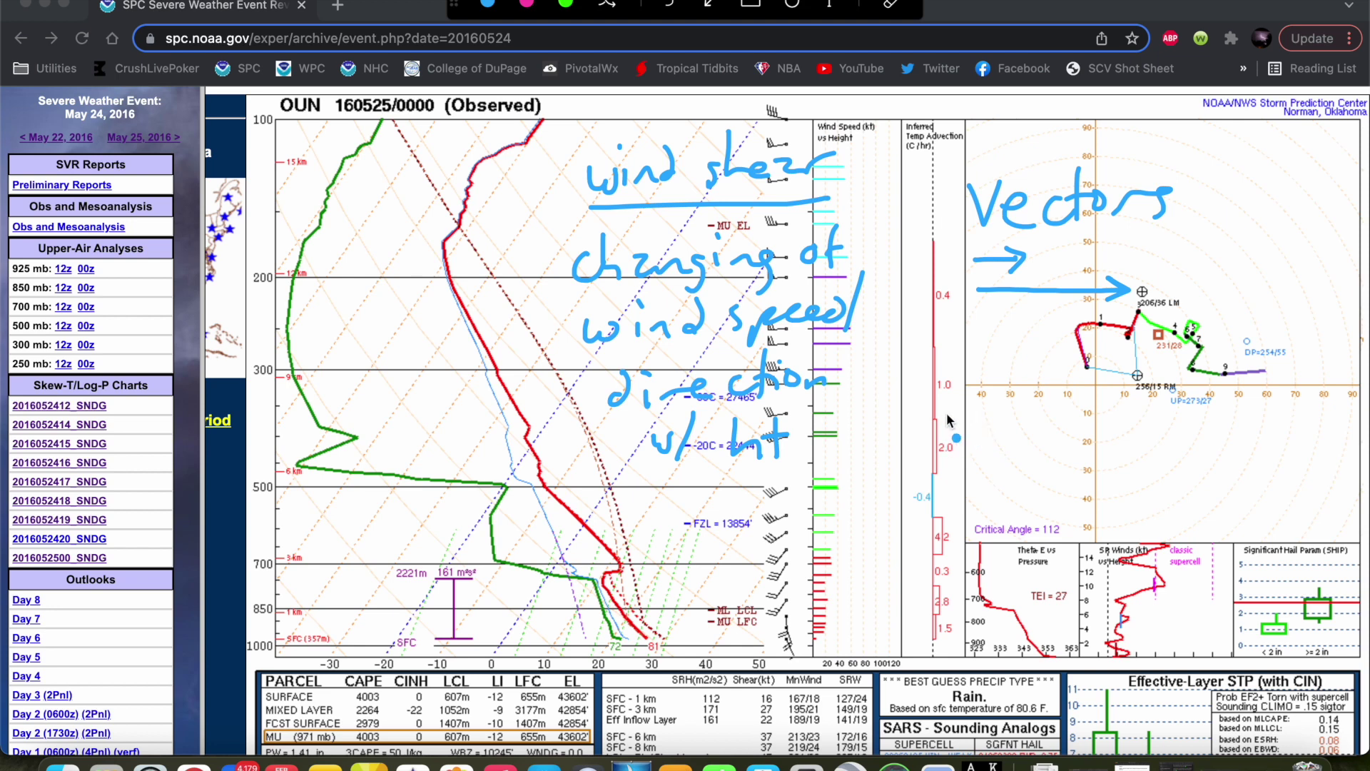
- Write 'Coming from' below the hodograph and 'southerly' with an upward arrow on the skew-T
mouse_move(1003, 455)
mouse_down()
mouse_move(1082, 469)
mouse_move(1087, 440)
mouse_move(1143, 491)
mouse_up()
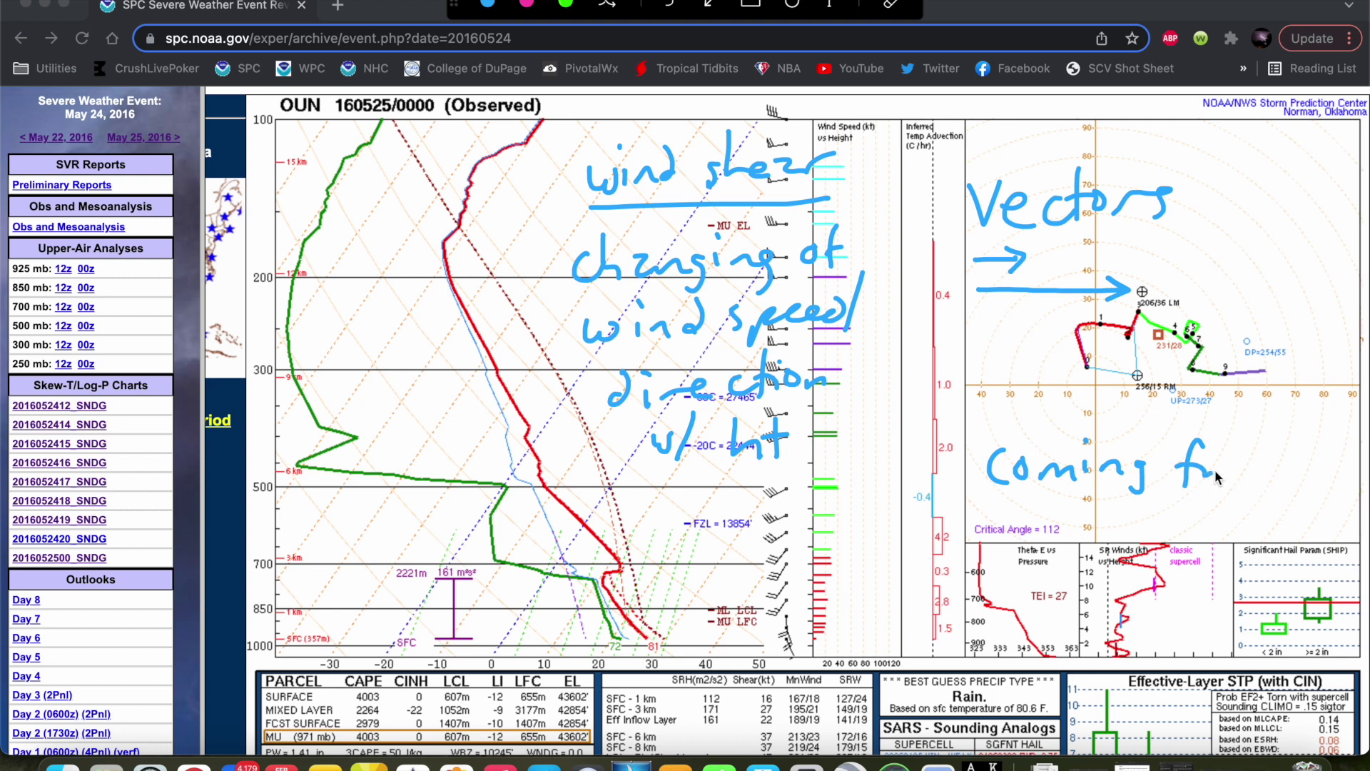
drag(1262, 473, 1276, 484)
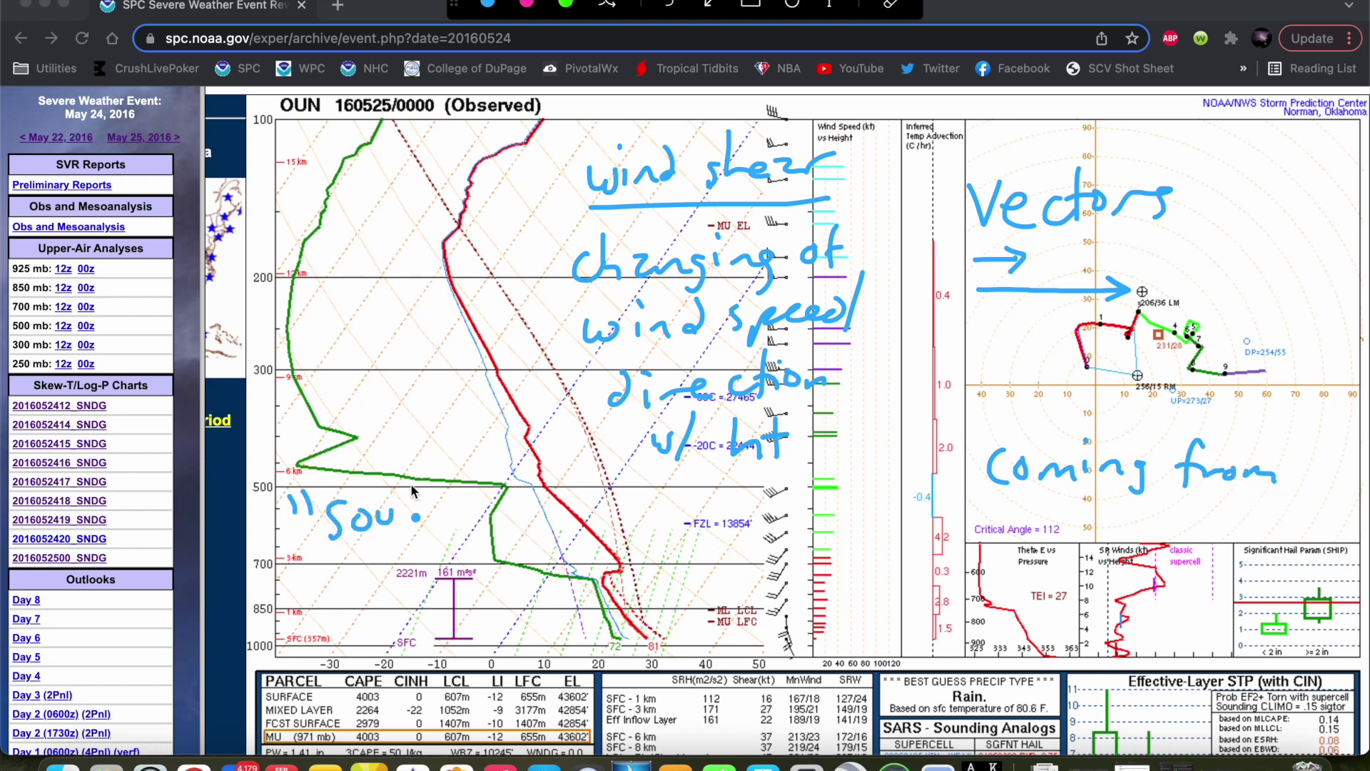
mouse_move(412, 490)
mouse_down()
mouse_move(430, 518)
mouse_move(484, 510)
mouse_move(515, 539)
mouse_move(548, 492)
mouse_up()
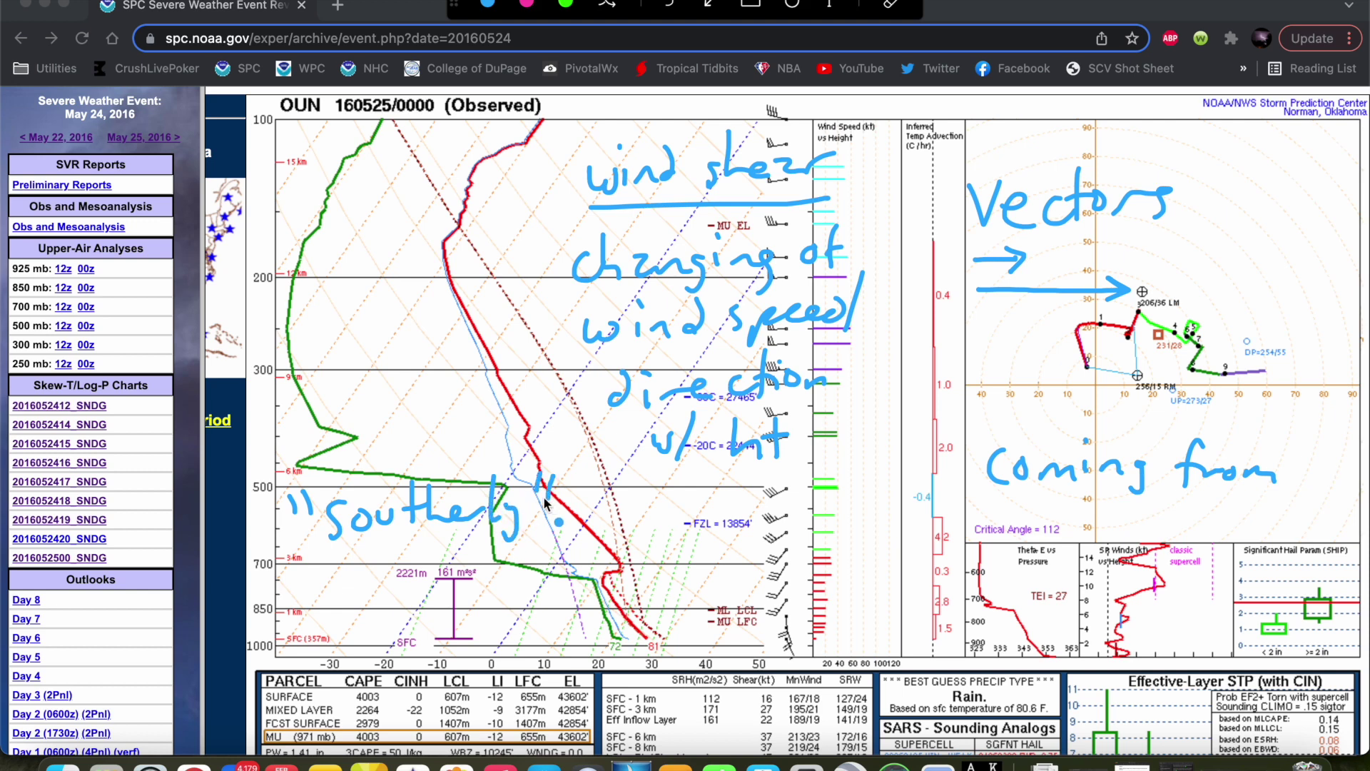
mouse_move(368, 634)
mouse_down()
mouse_move(368, 552)
mouse_move(353, 568)
mouse_move(372, 547)
mouse_move(393, 571)
mouse_move(363, 557)
mouse_up()
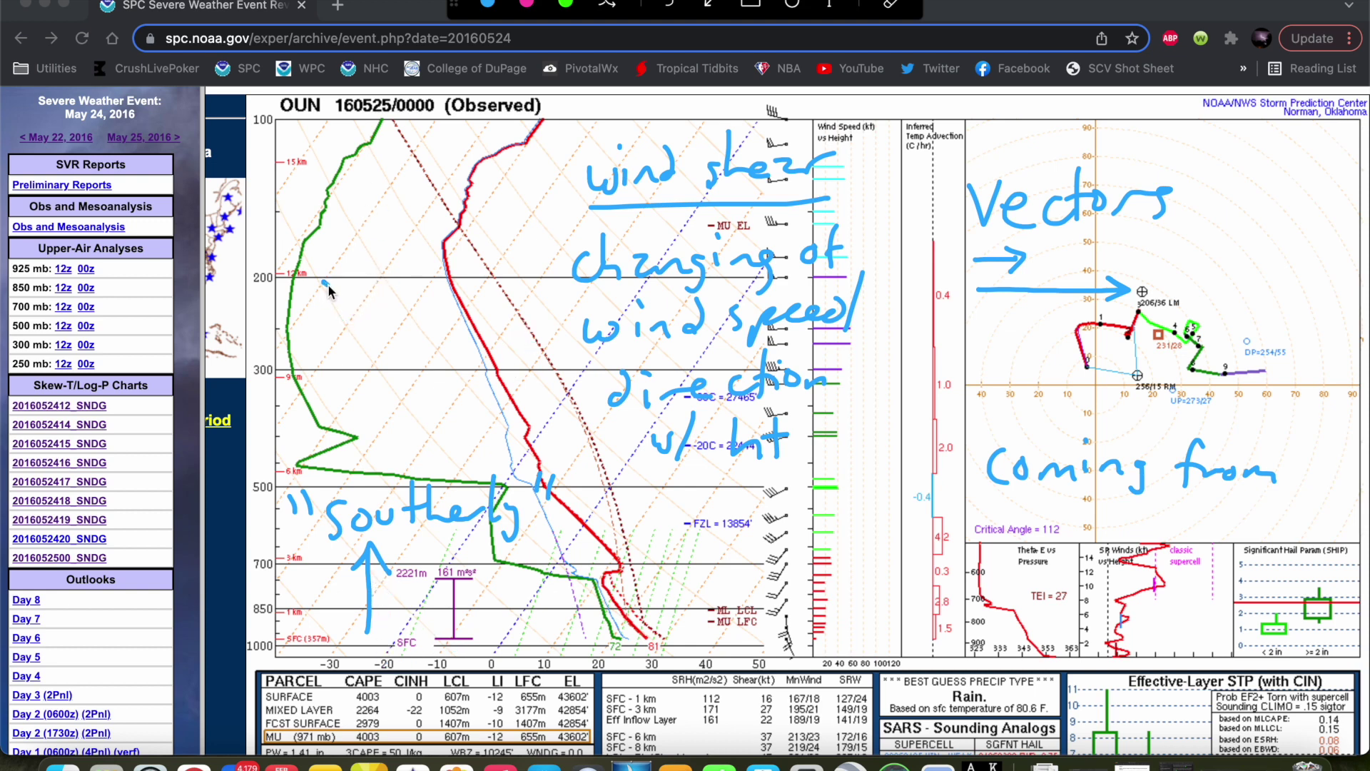
- Add a 'NW' arrow at the upper red line, then clear all notes and minimize the SPC page
mouse_move(405, 331)
mouse_down()
mouse_move(440, 346)
mouse_move(415, 358)
mouse_up()
drag(342, 231, 348, 246)
mouse_move(352, 235)
mouse_down()
mouse_move(405, 261)
mouse_move(436, 243)
mouse_up()
drag(442, 219, 445, 230)
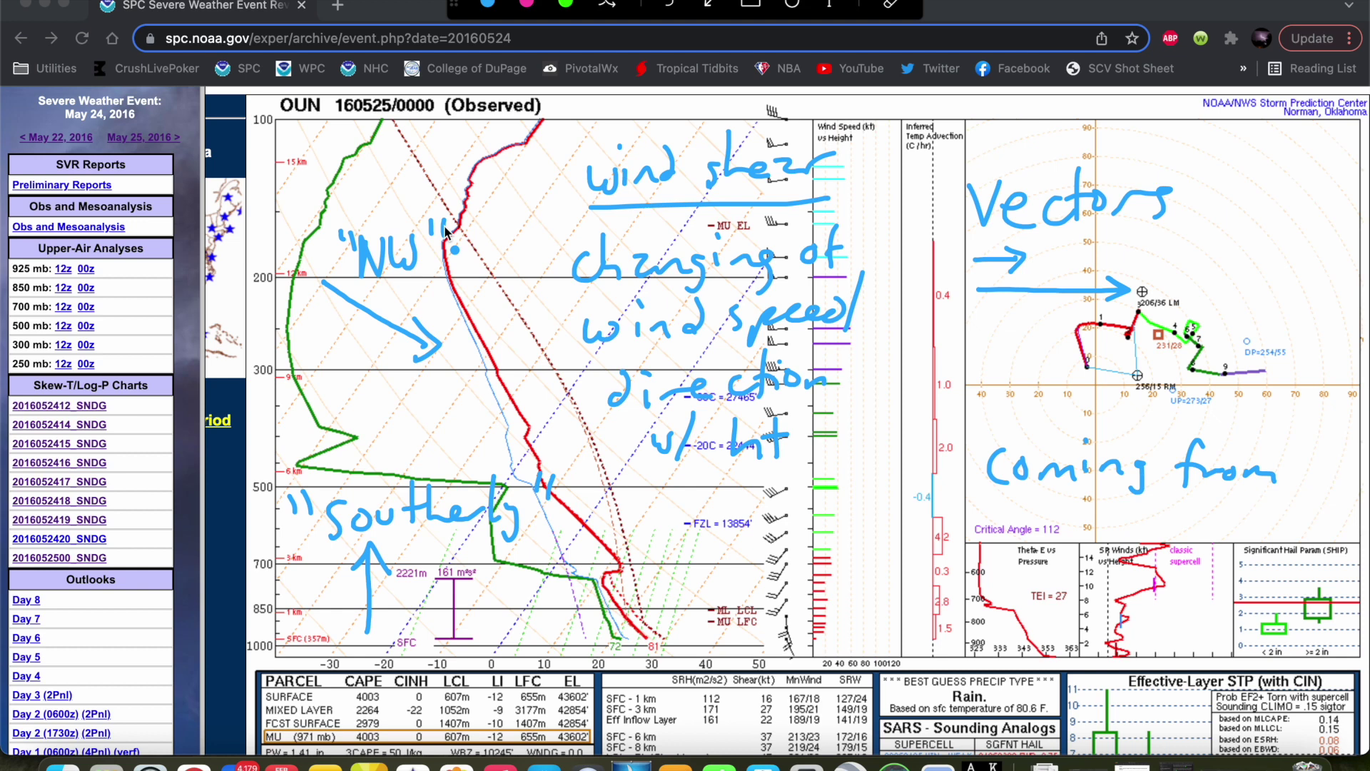
key(Escape)
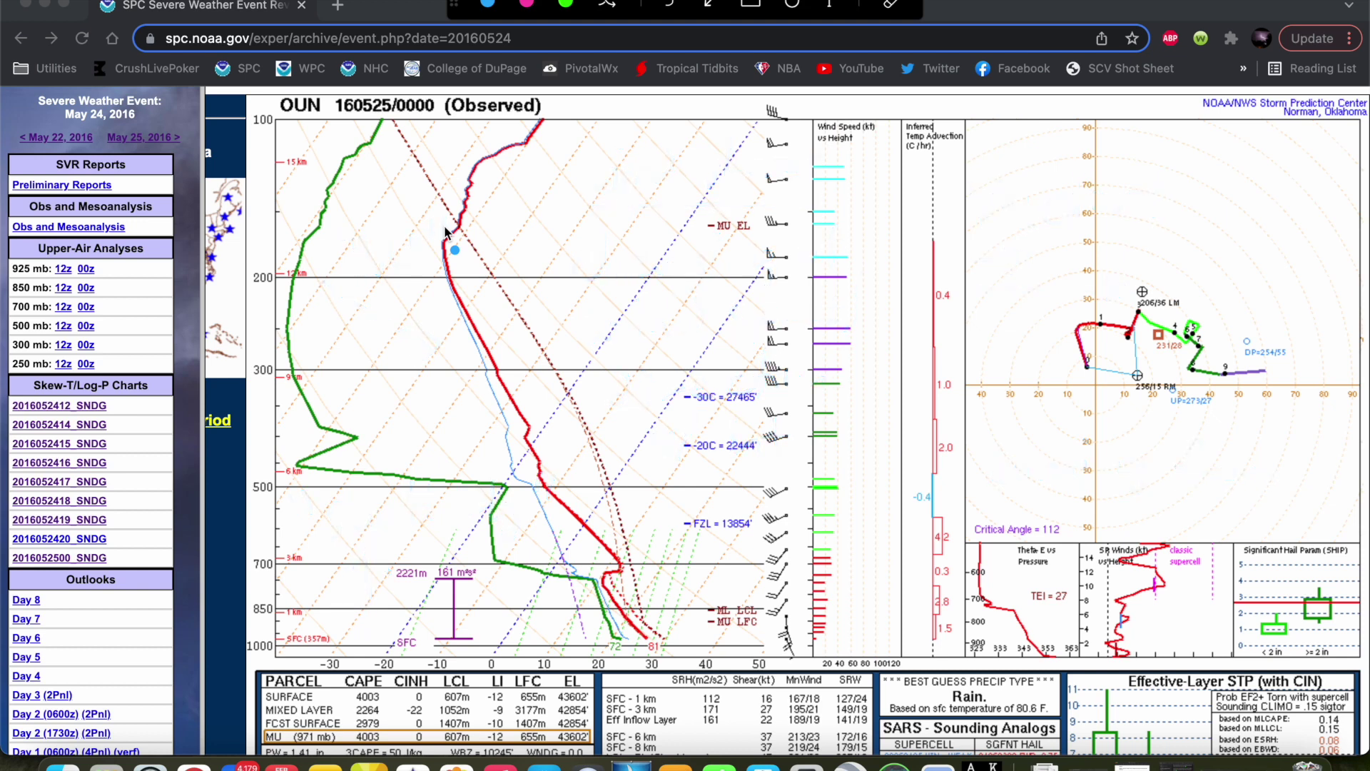
click(45, 7)
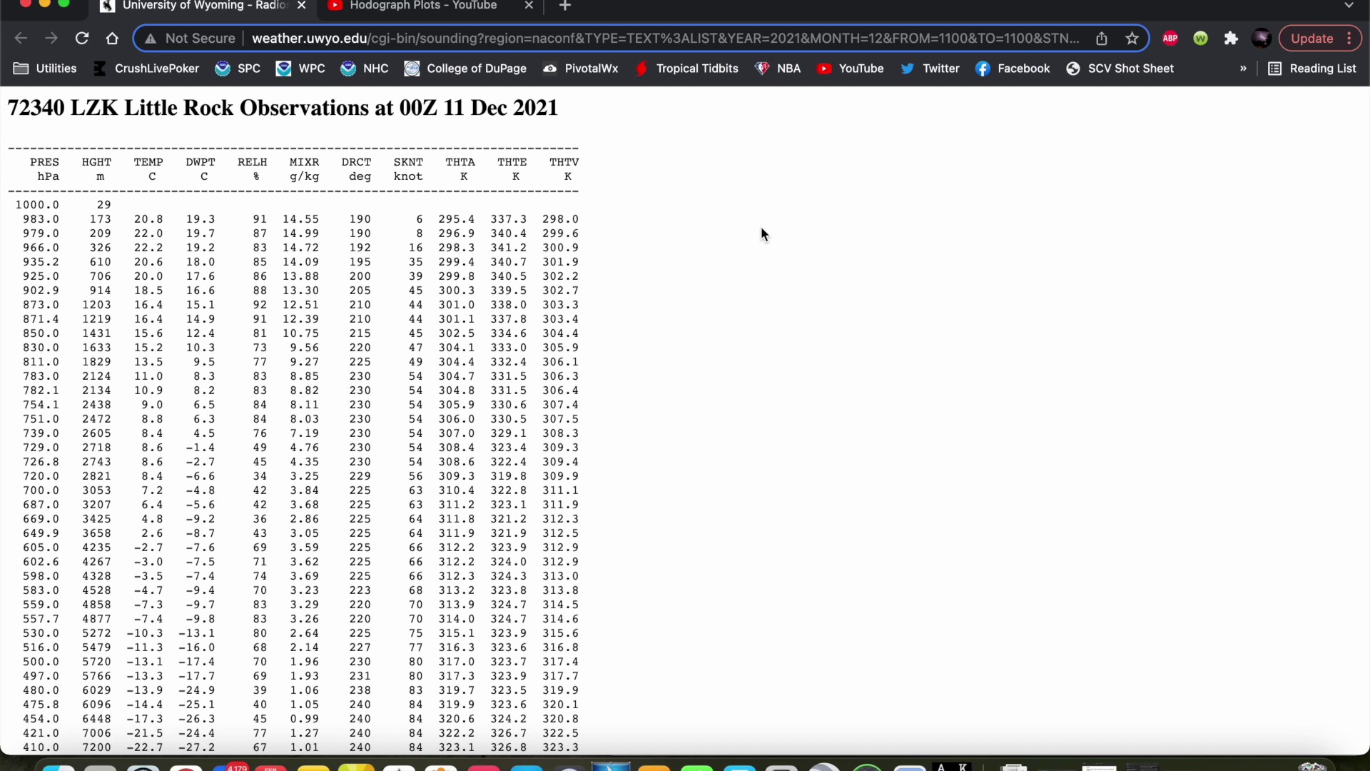
- Draw a pink box around the DRCT and SKNT columns of the LZK table
key(ctrl+shift+a)
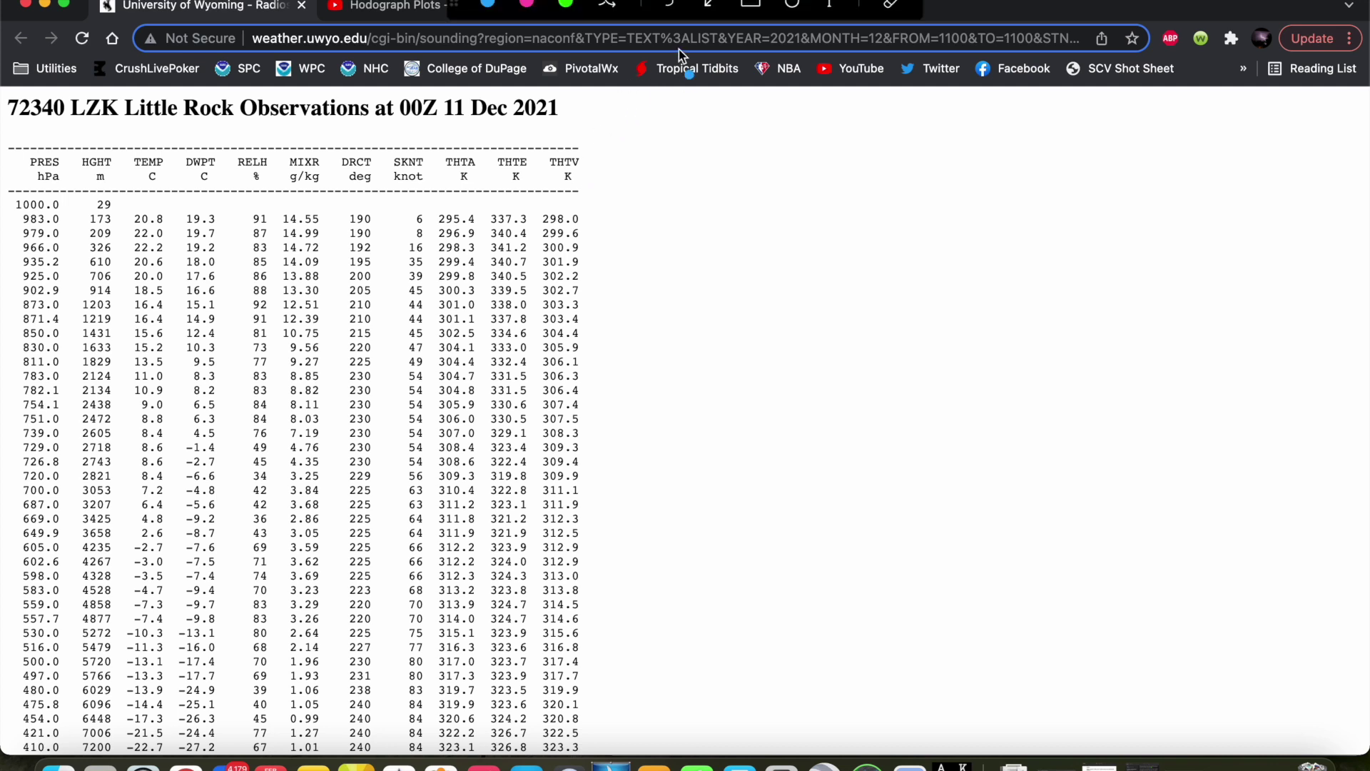
click(529, 6)
mouse_move(333, 147)
mouse_down()
mouse_move(413, 165)
mouse_move(446, 273)
mouse_move(435, 756)
mouse_up()
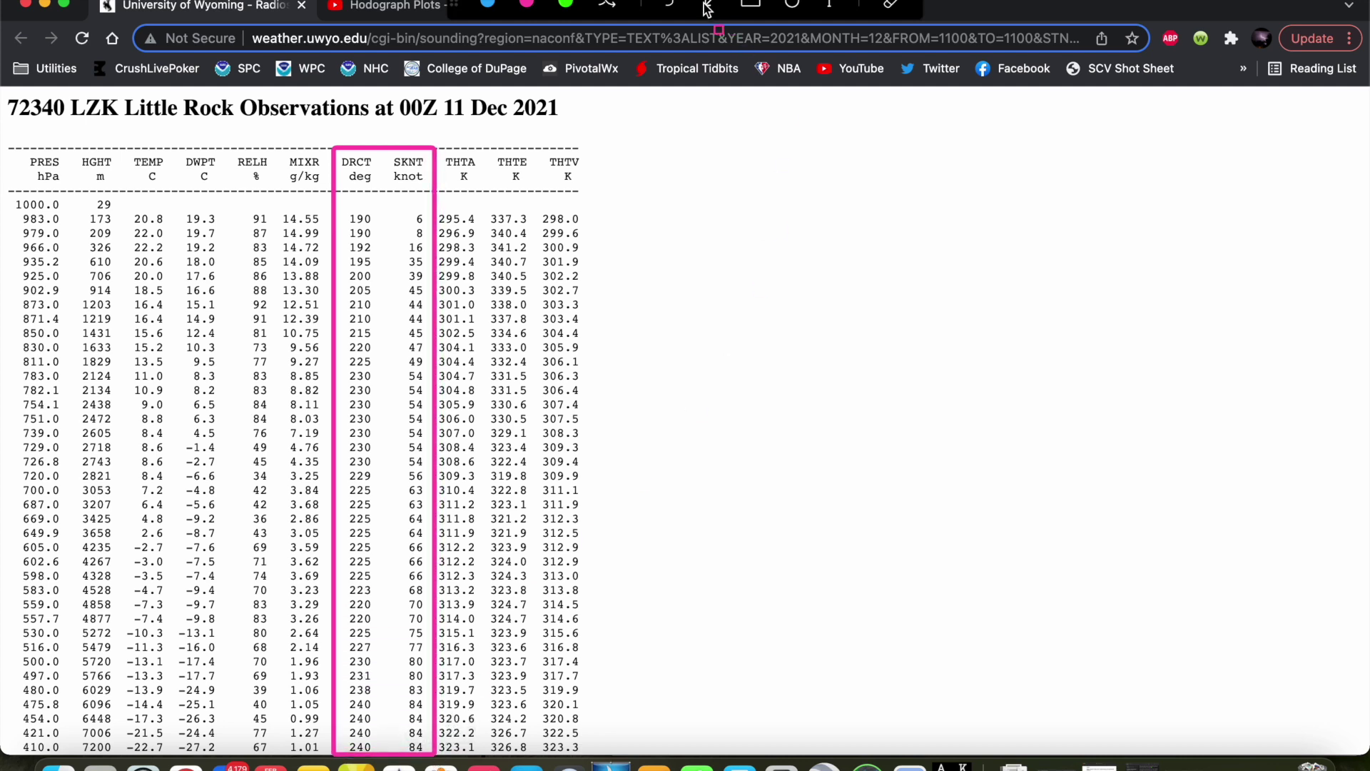
- Draw an arrow at DRCT and write 'wind direction (°)' beside the table
click(675, 7)
mouse_move(357, 95)
mouse_down()
mouse_move(360, 137)
mouse_move(371, 117)
mouse_up()
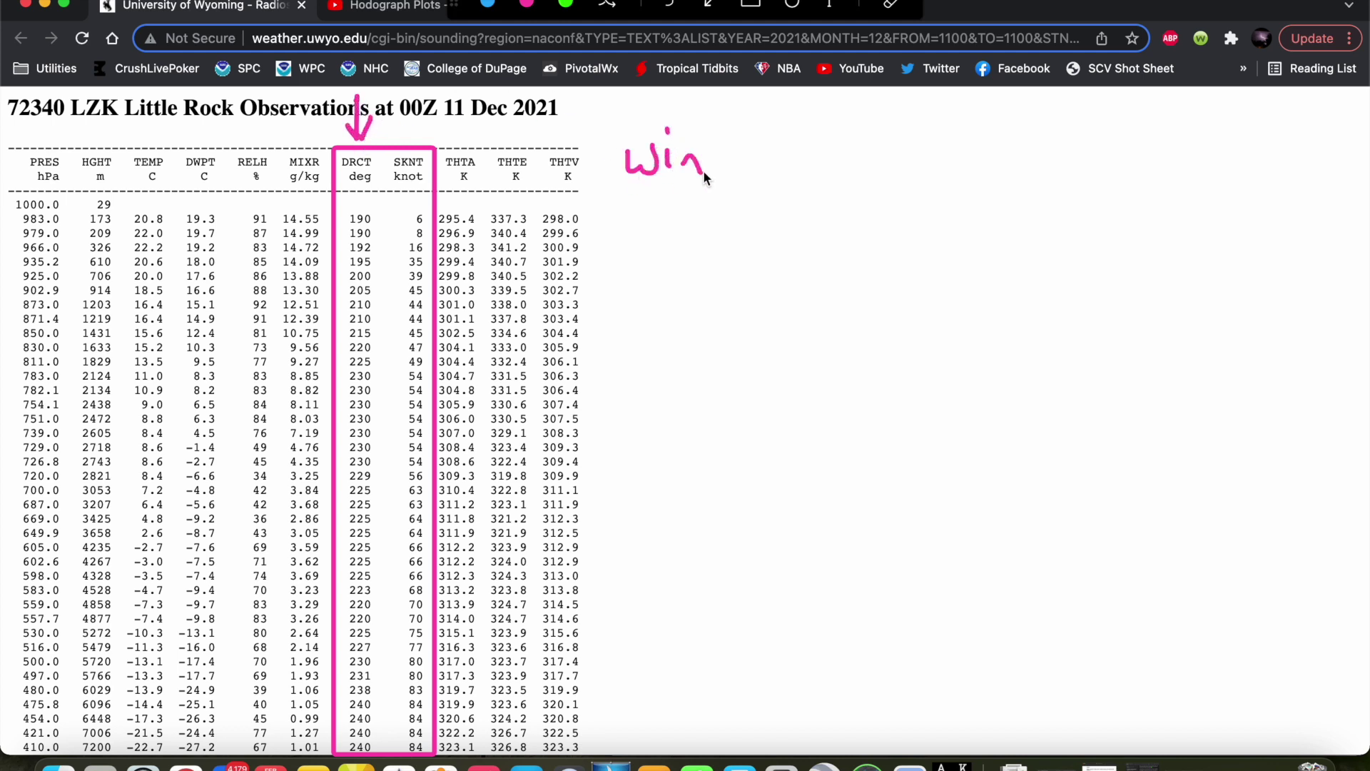
mouse_move(822, 151)
mouse_down()
mouse_move(870, 156)
mouse_move(901, 125)
mouse_move(909, 160)
mouse_up()
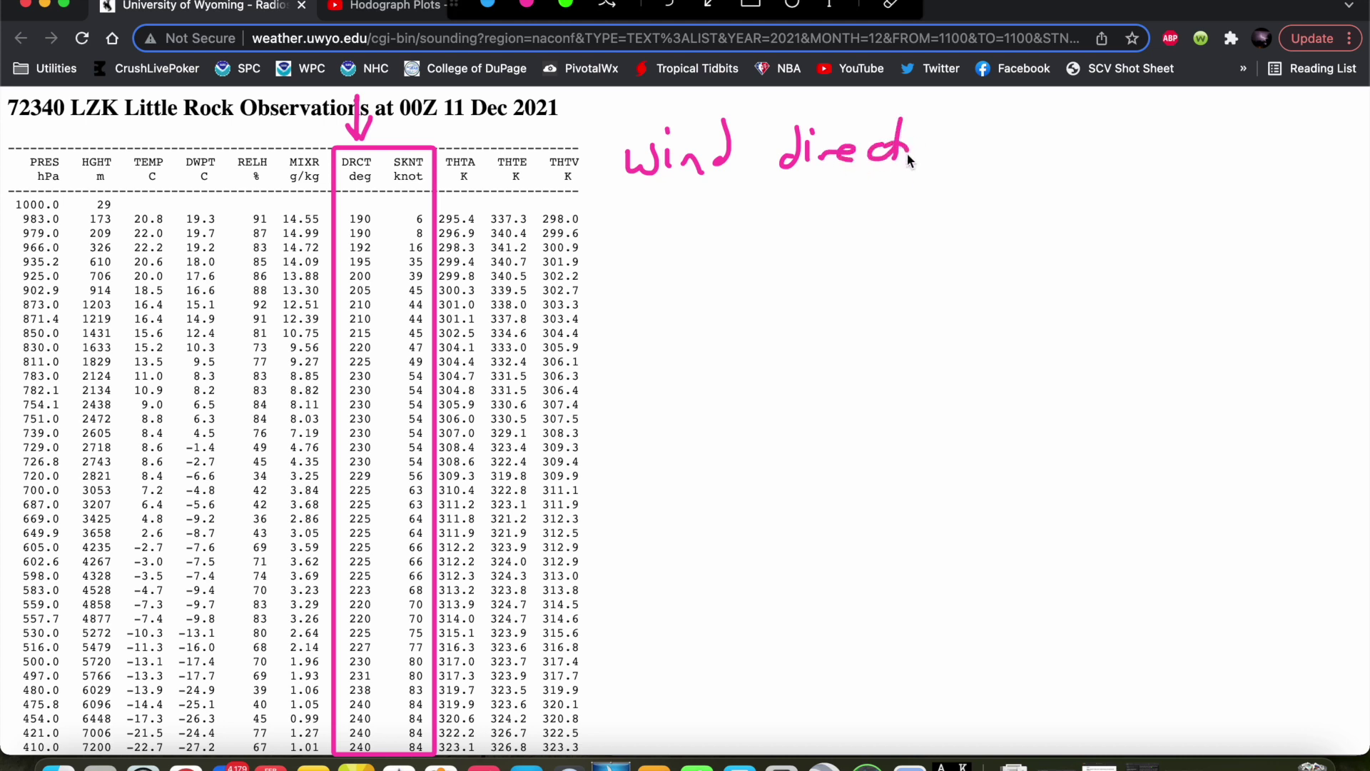
click(761, 209)
drag(785, 187, 794, 250)
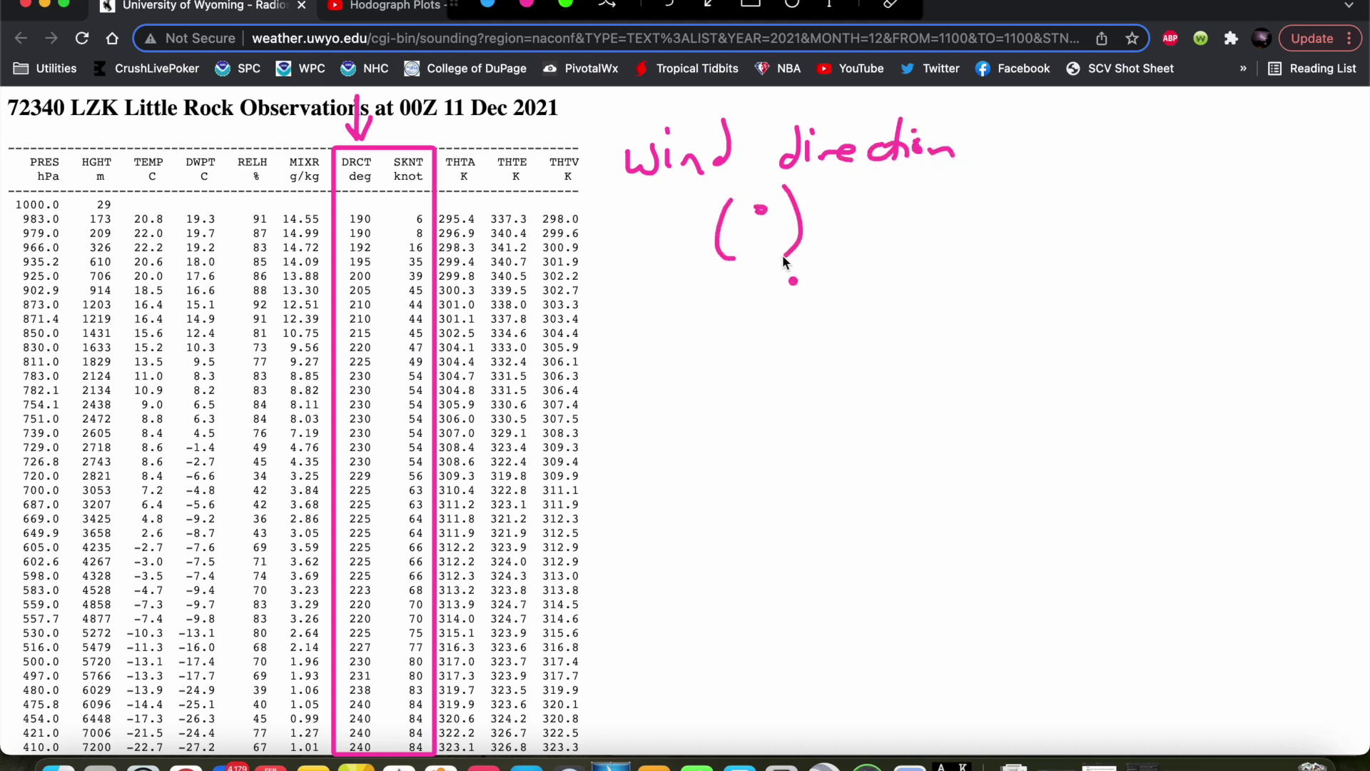